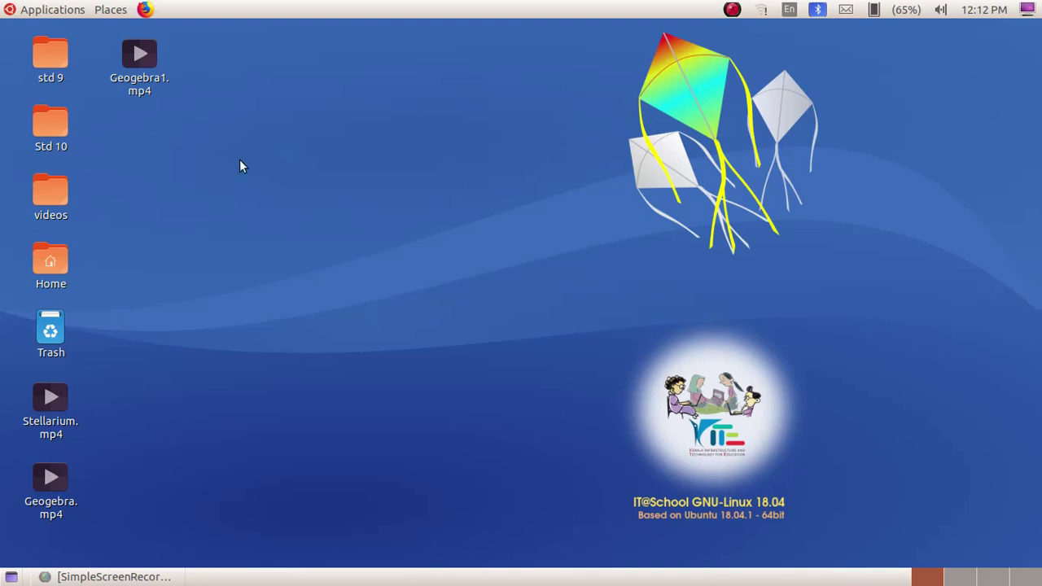
Step: Launch GeoGebra Classic 5 from the Applications > Education menu
left_click(62, 8)
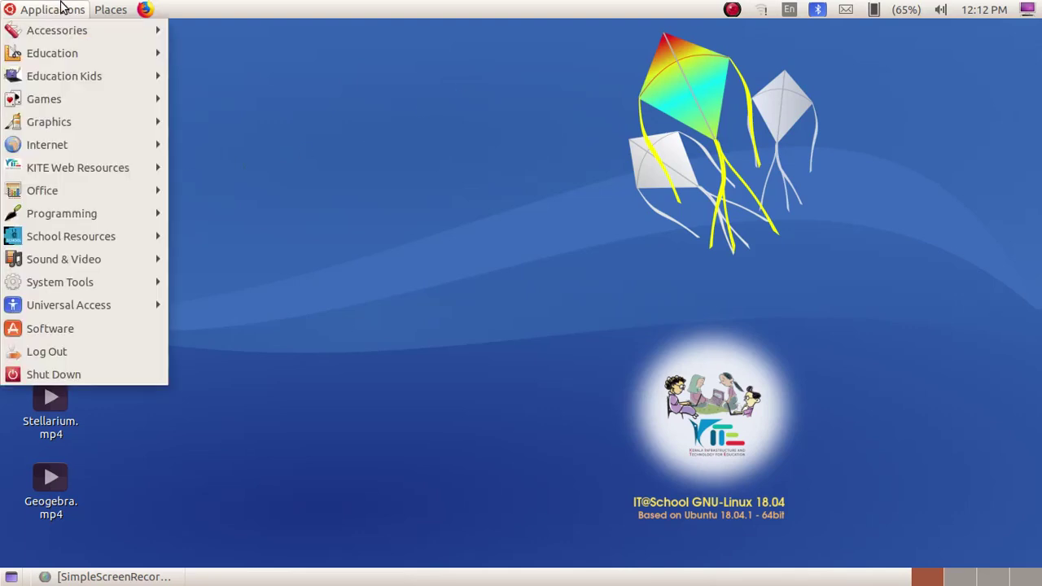
mouse_move(75, 51)
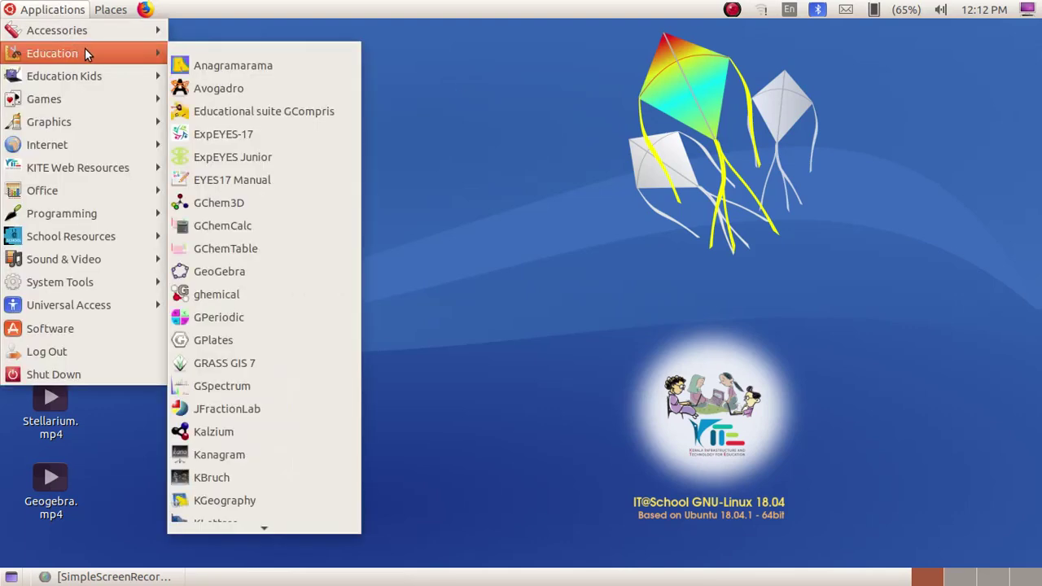
left_click(276, 270)
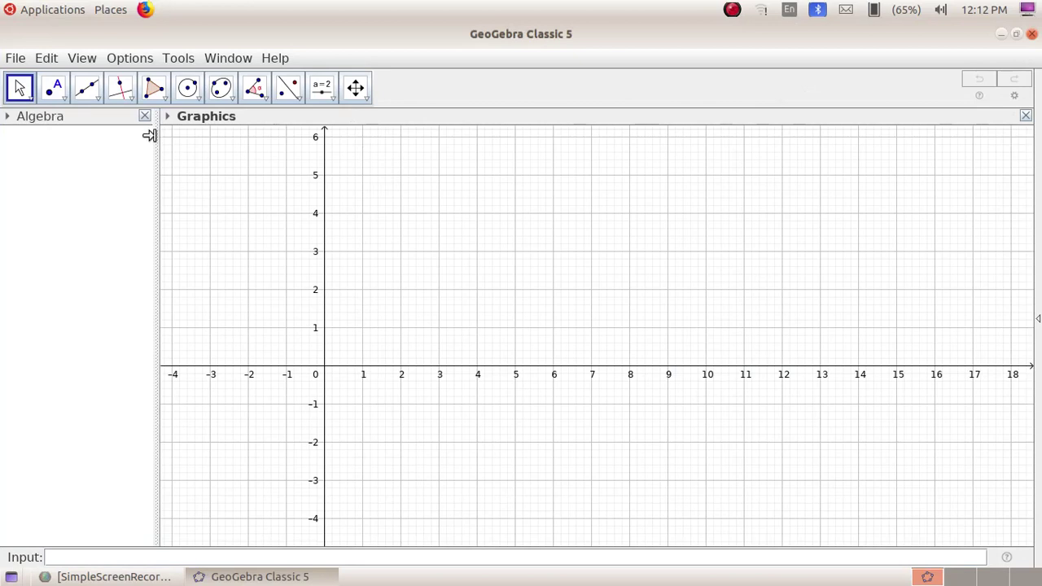
Step: Turn off the coordinate axes and the background grid in the Graphics view
left_click(167, 117)
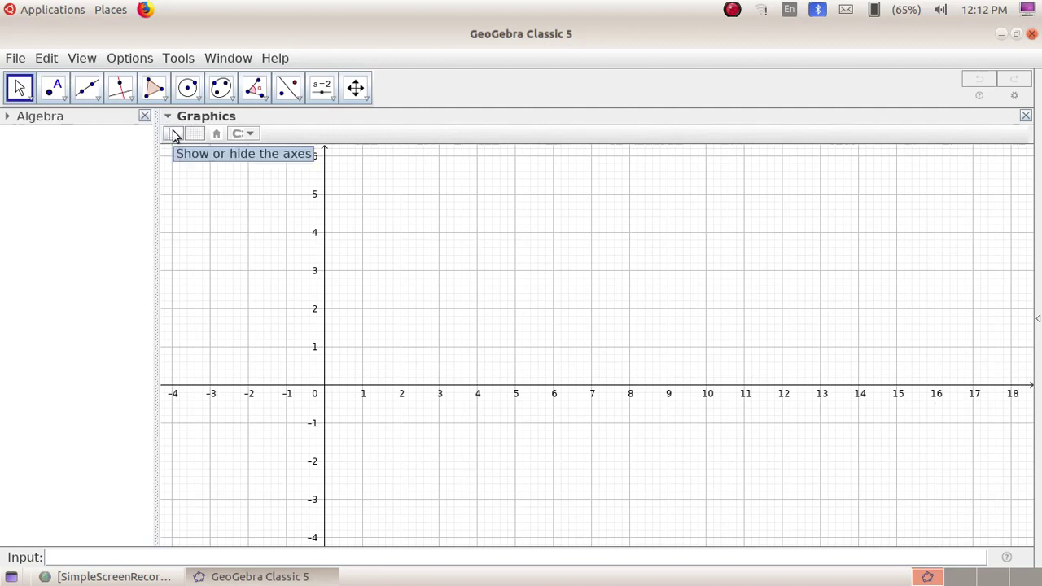
left_click(173, 136)
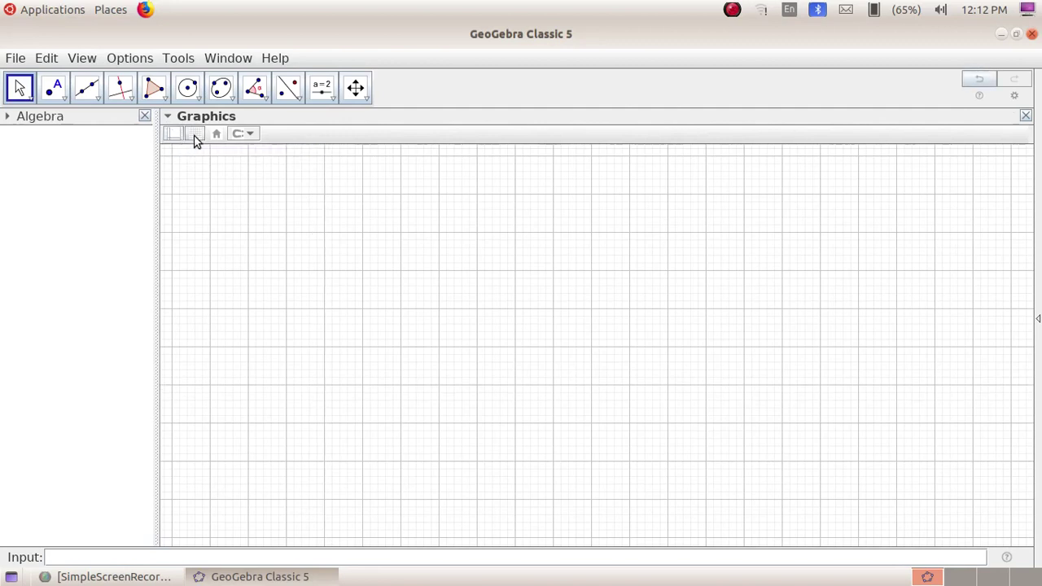
left_click(195, 135)
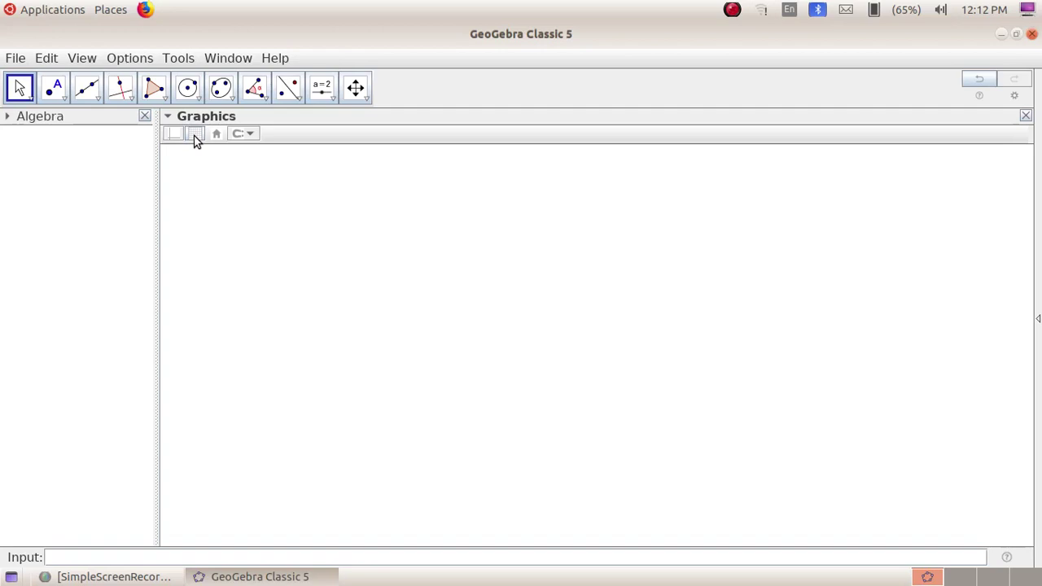
left_click(27, 98)
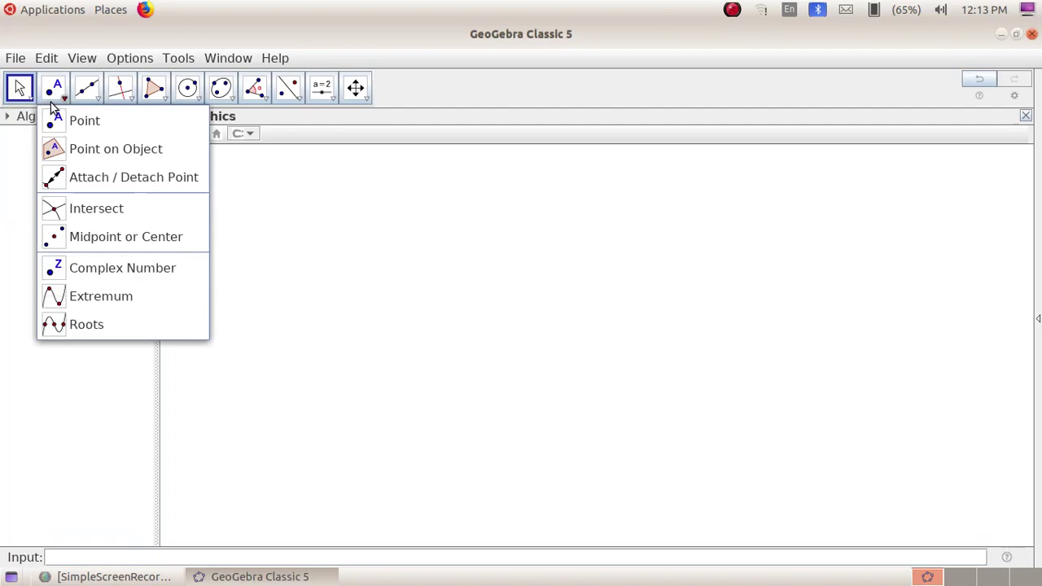
mouse_move(54, 91)
mouse_move(88, 89)
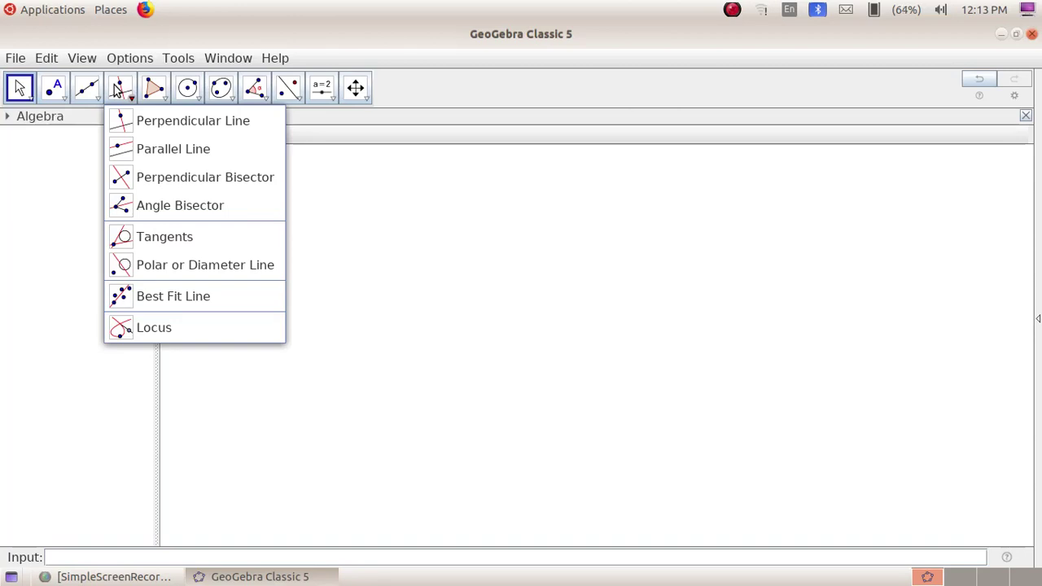
mouse_move(153, 86)
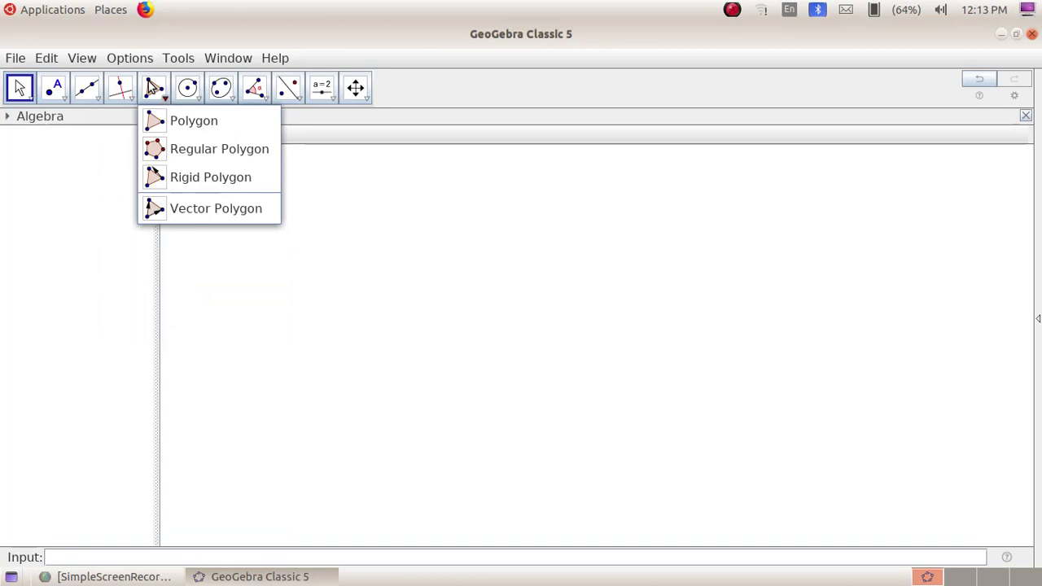
mouse_move(190, 89)
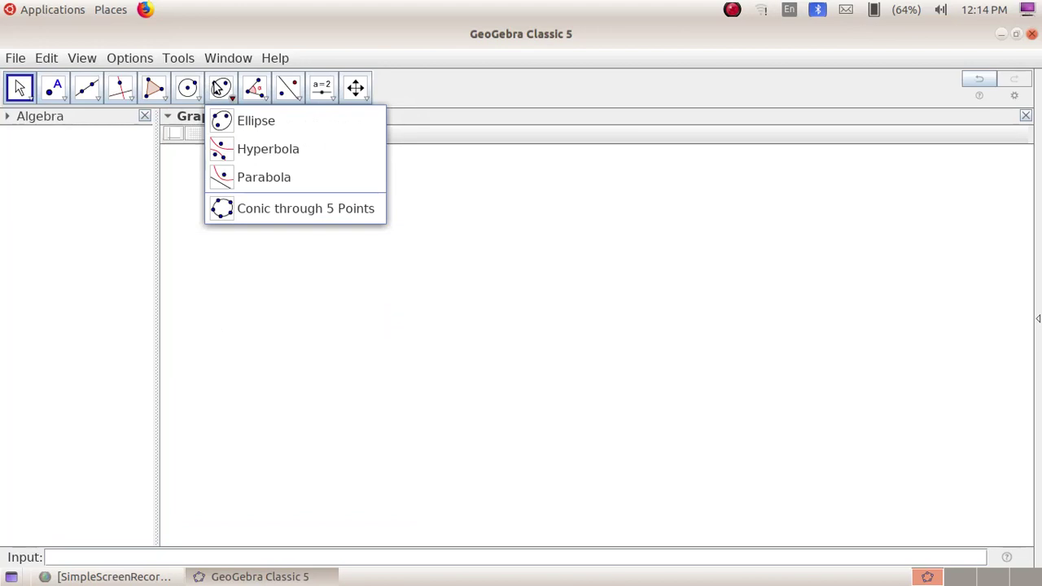
mouse_move(251, 87)
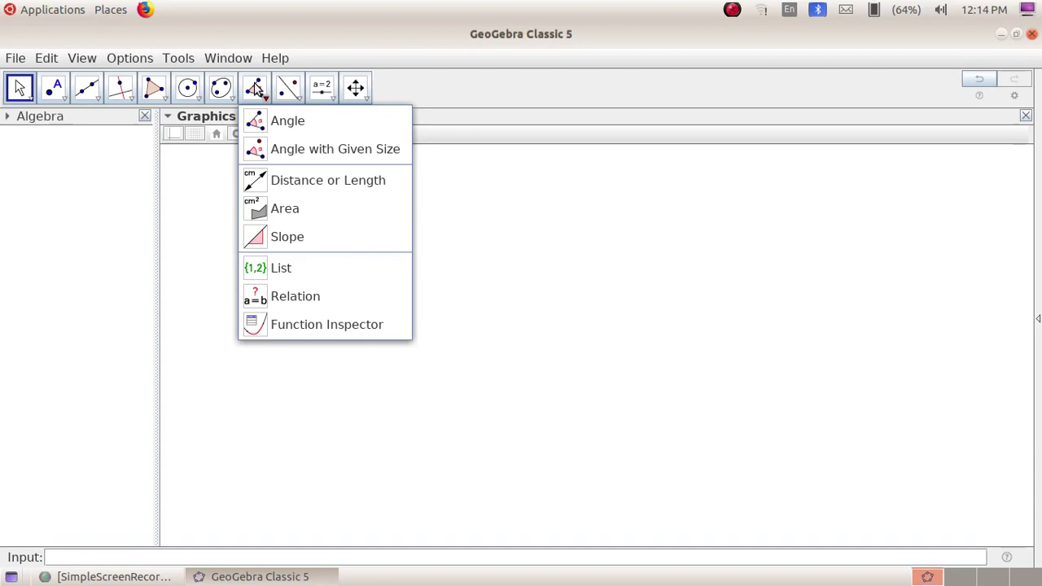
mouse_move(286, 88)
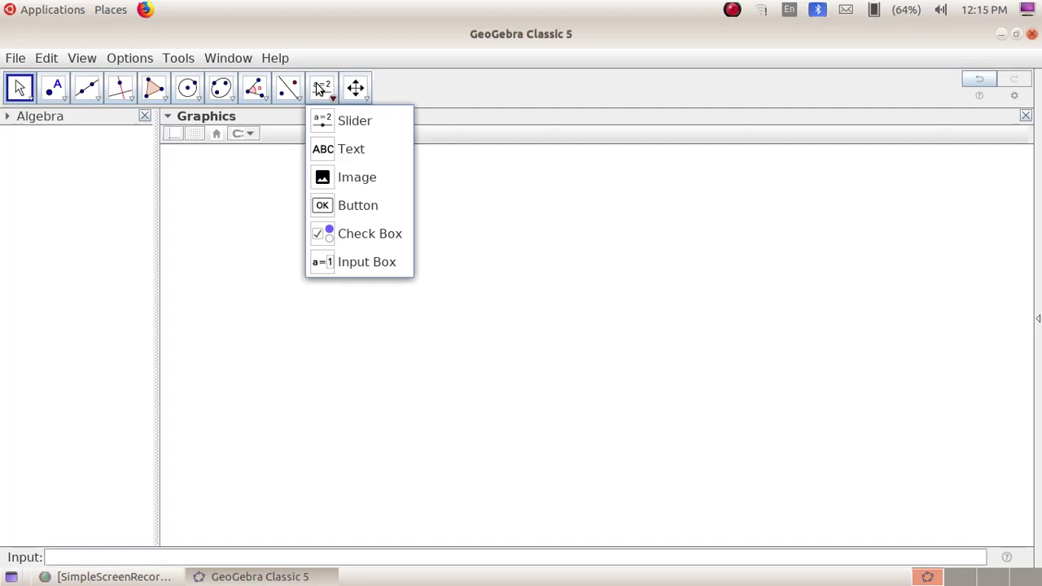
left_click(359, 90)
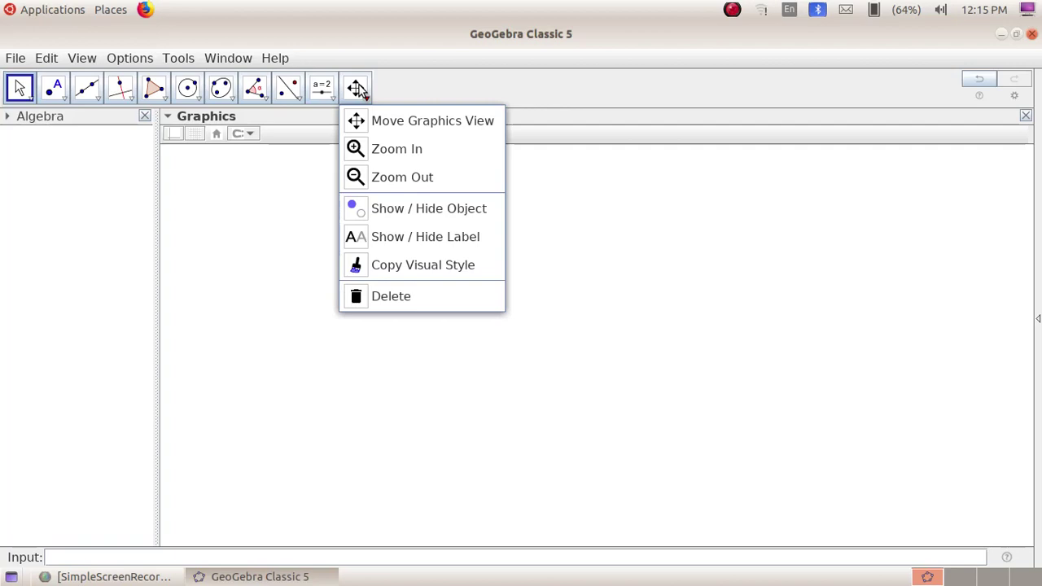
left_click(412, 84)
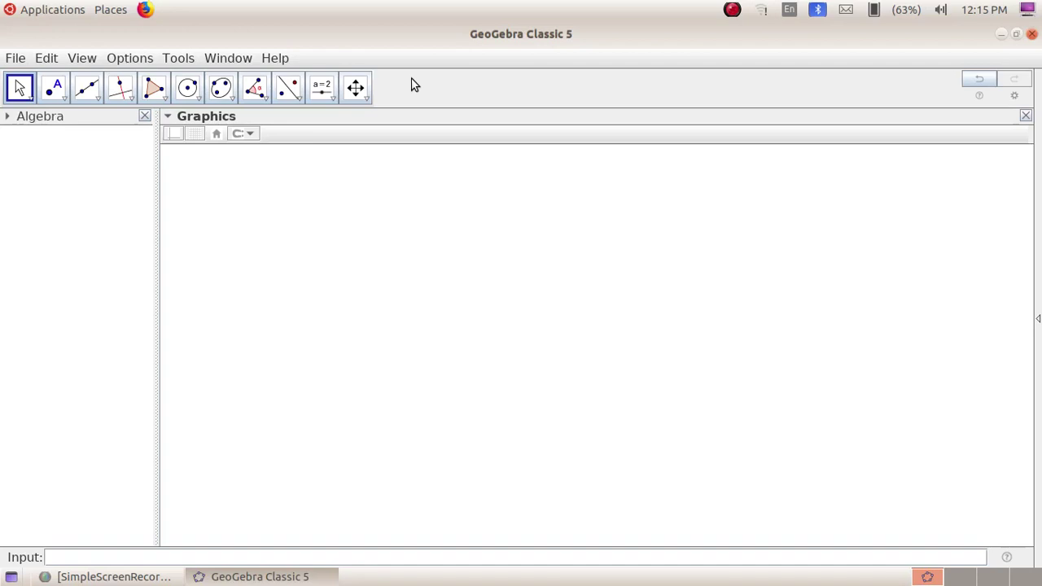
Step: Draw line f through two new points A and B
left_click(96, 96)
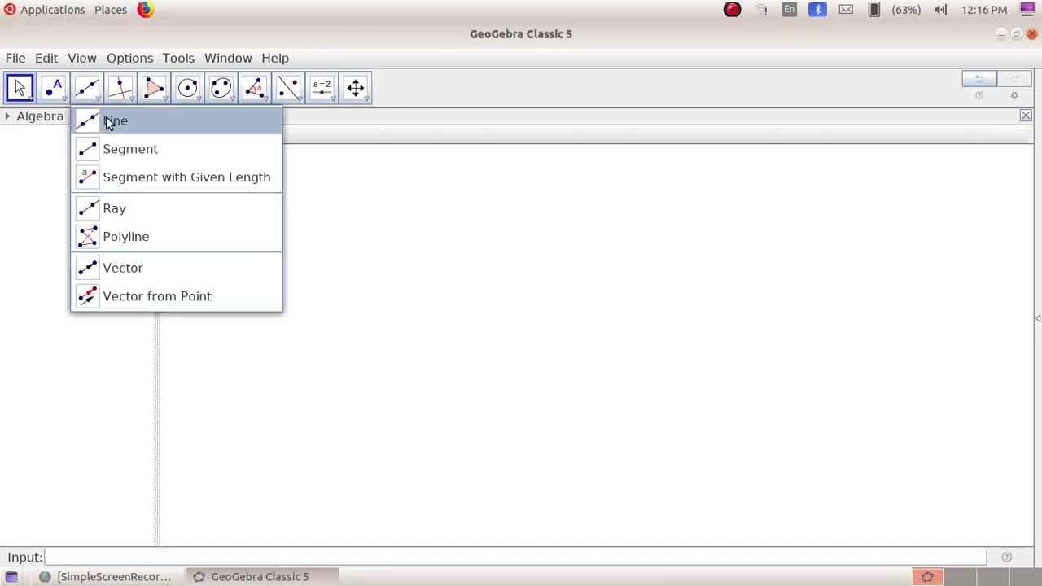
left_click(107, 122)
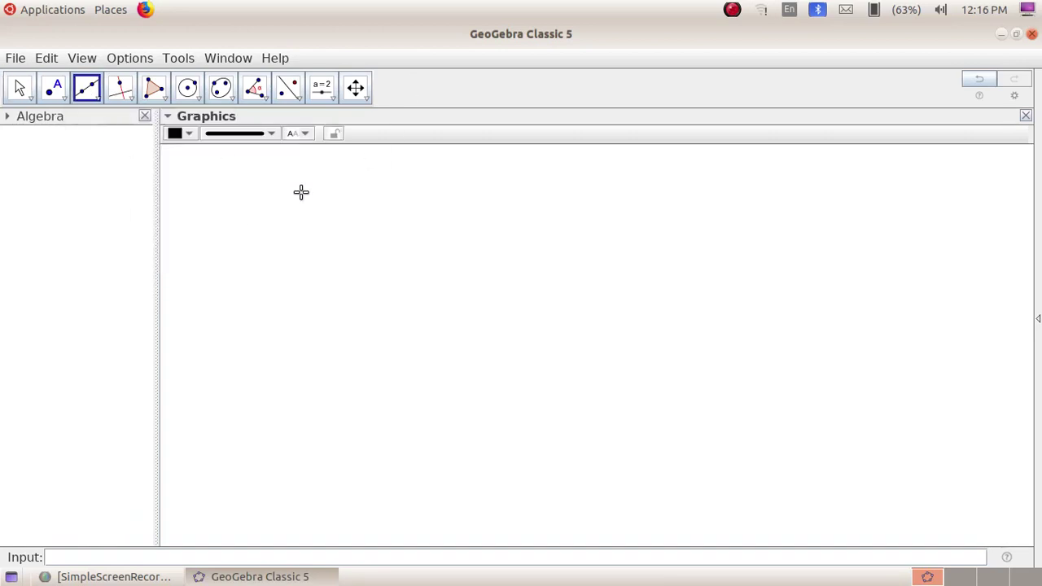
left_click(370, 296)
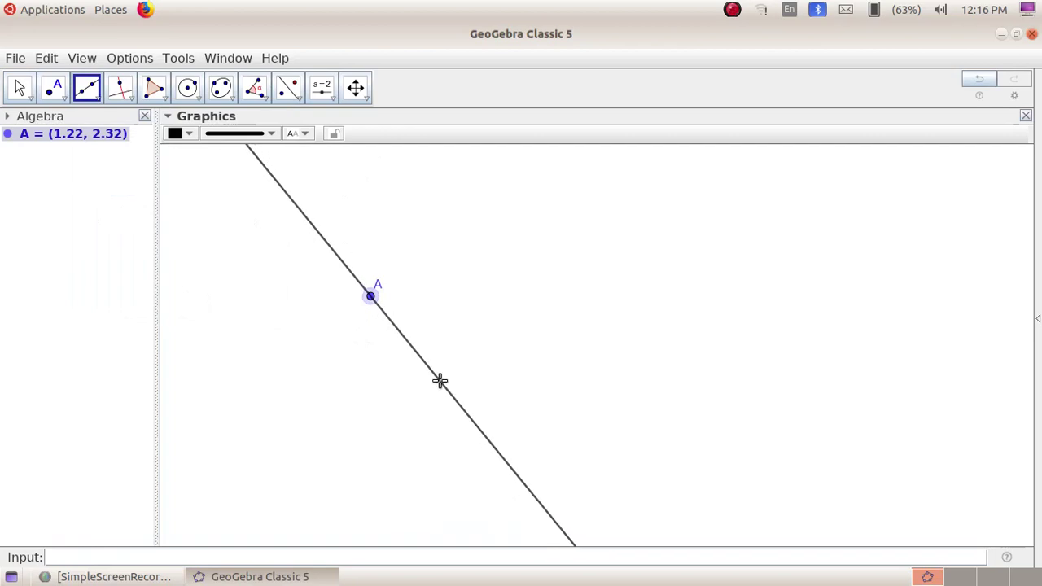
left_click(501, 426)
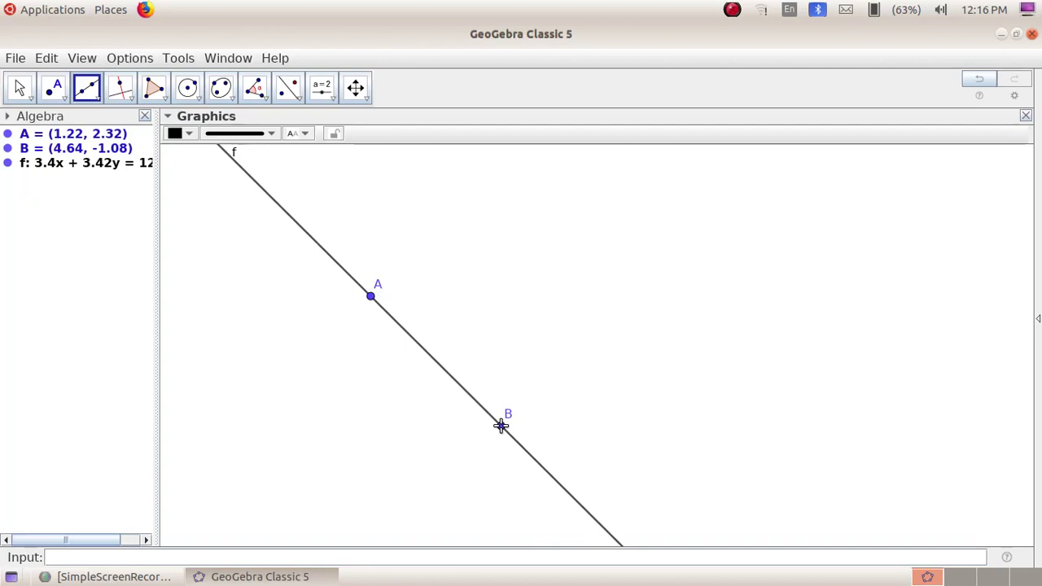
Step: Place a free point C to the right of line f
left_click(58, 100)
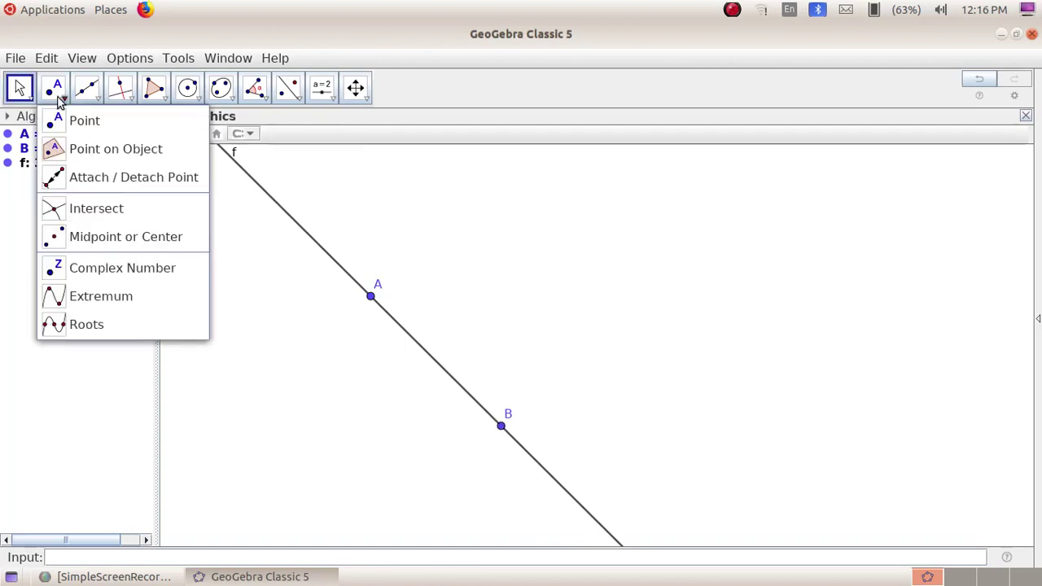
left_click(74, 118)
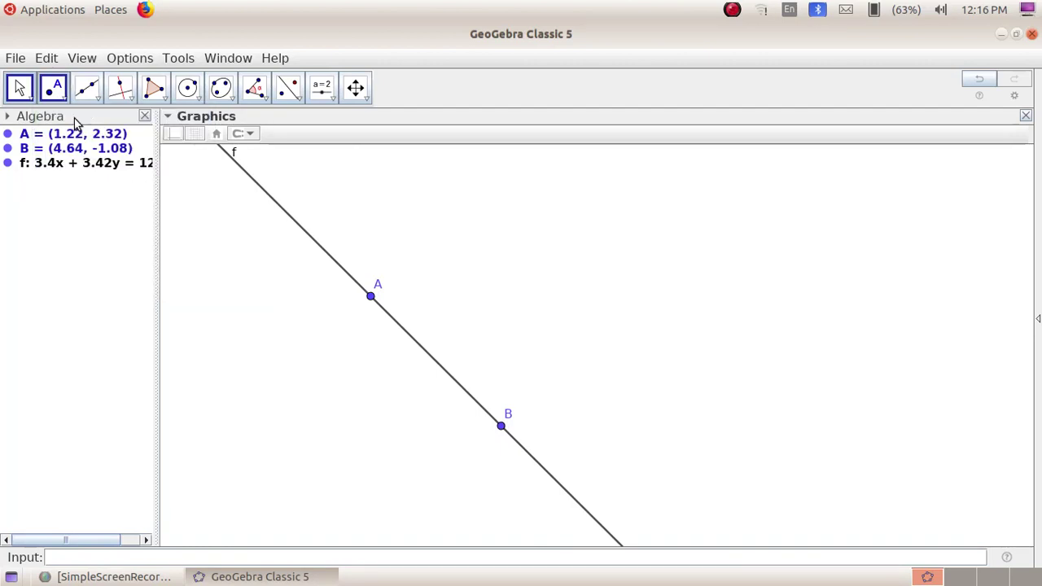
left_click(574, 362)
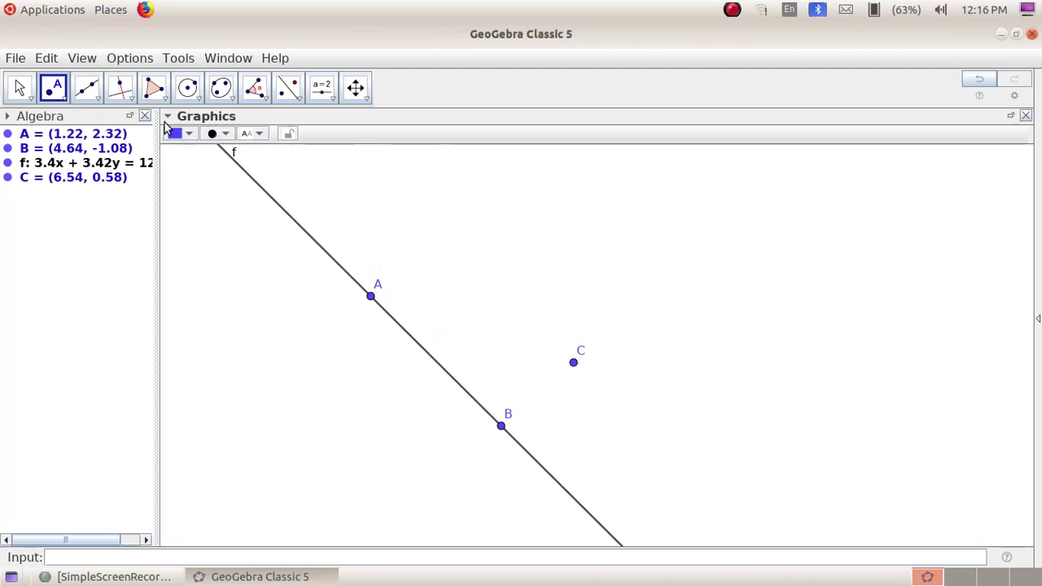
left_click(122, 89)
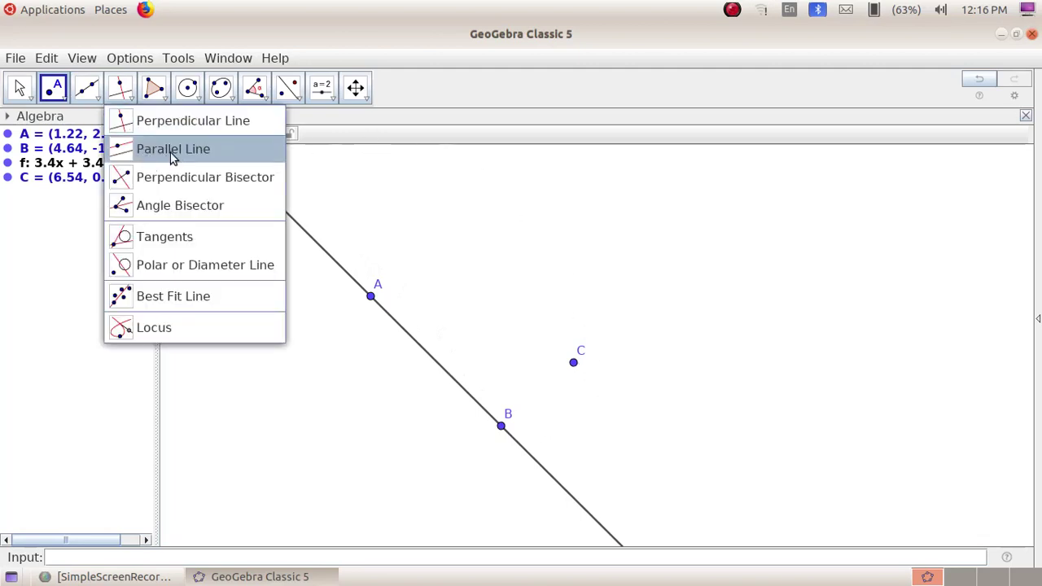
Step: Construct line g through point C, parallel to line f
left_click(175, 155)
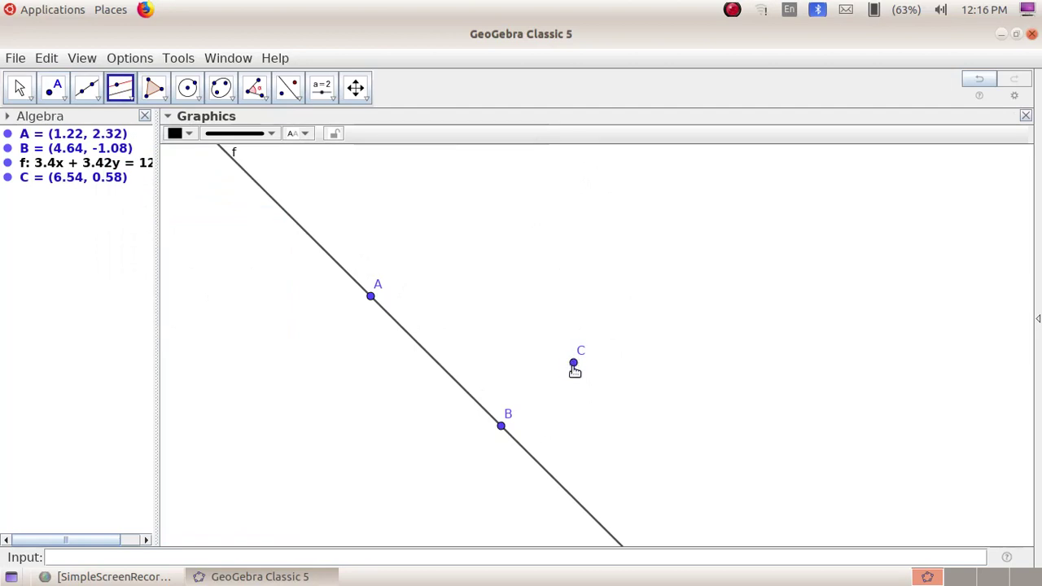
left_click(574, 364)
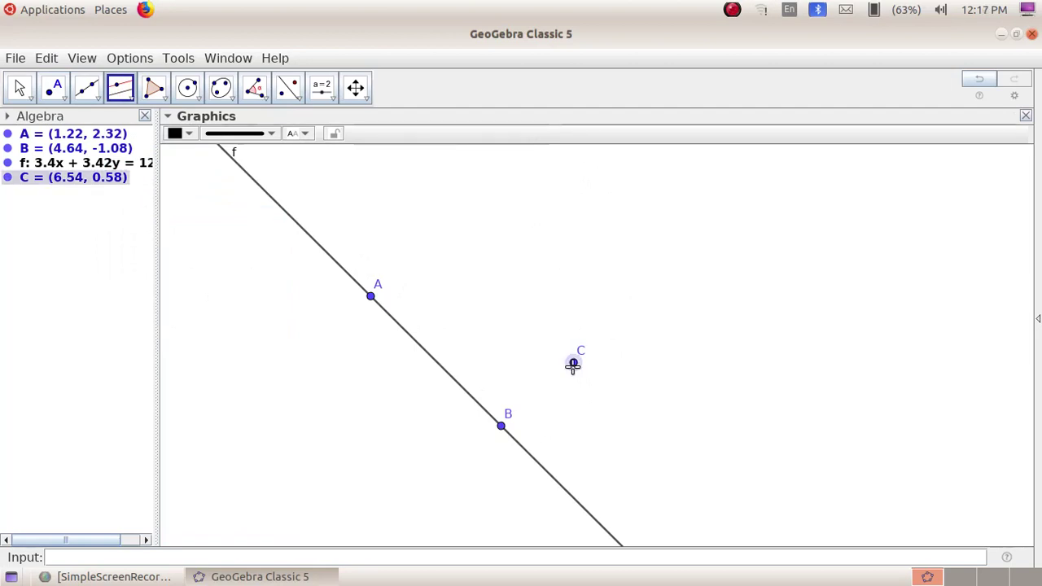
left_click(503, 426)
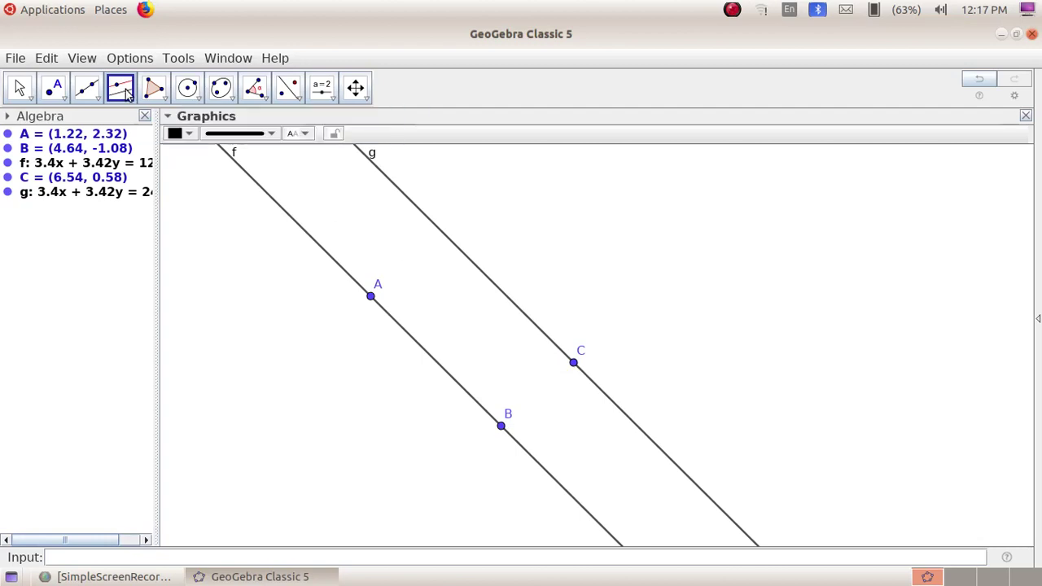
Step: Save the construction as geogibra1.ggb in the std 9 folder
left_click(16, 58)
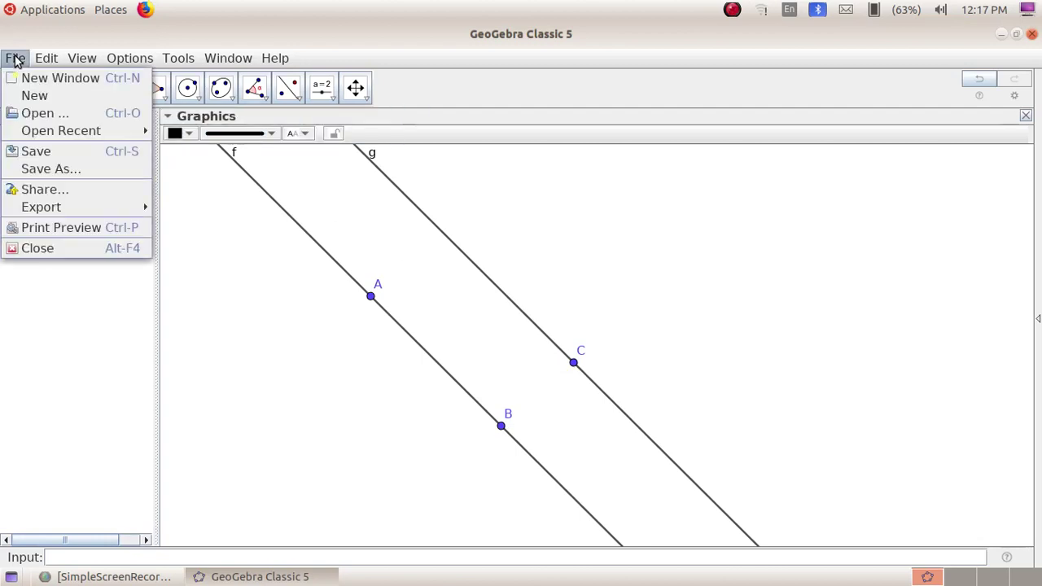
left_click(41, 173)
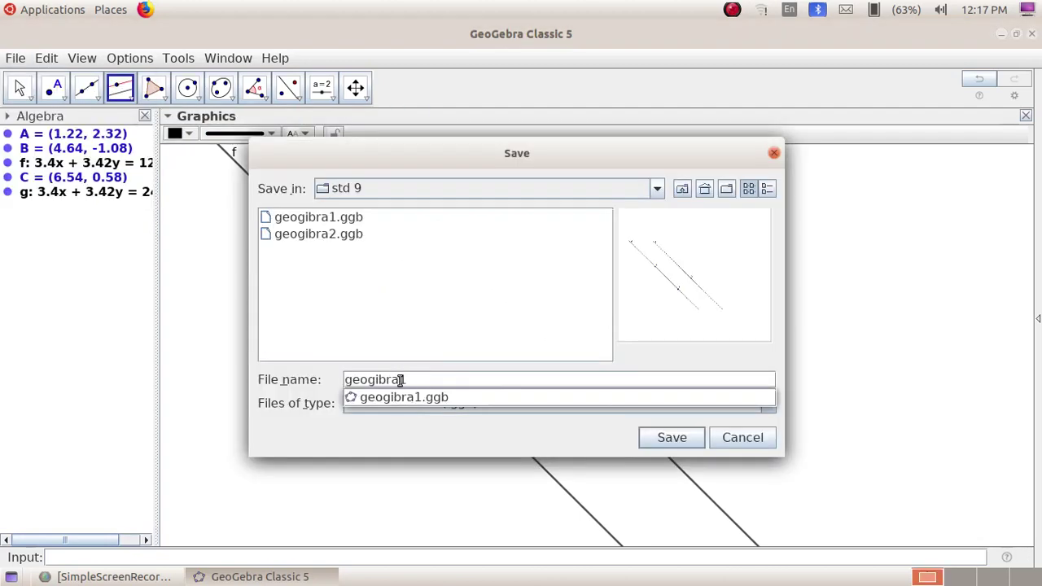
left_click(673, 438)
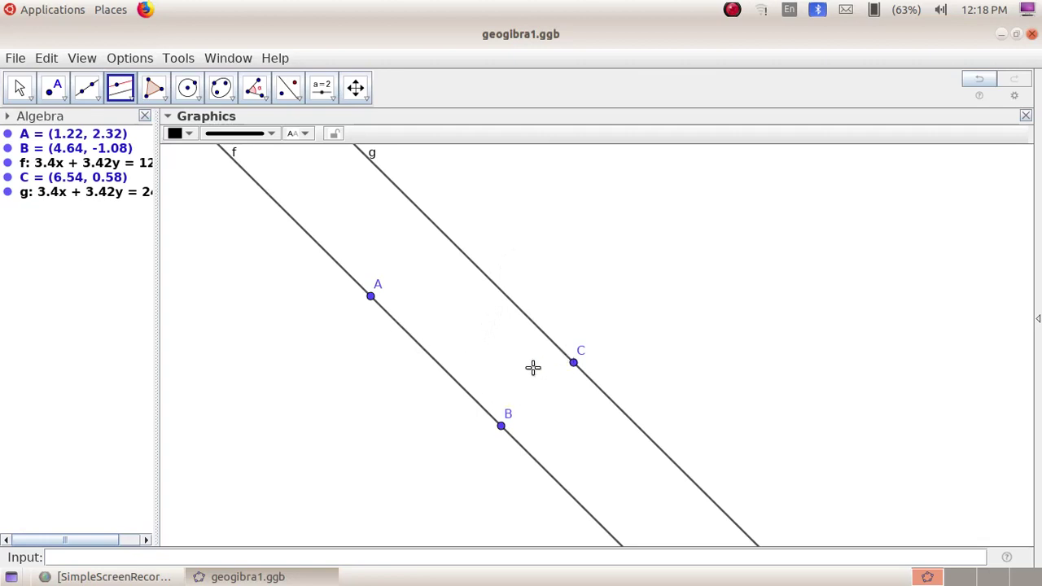
Step: Dilate line f from centre C by factor 2, creating parallel line f'
left_click(301, 99)
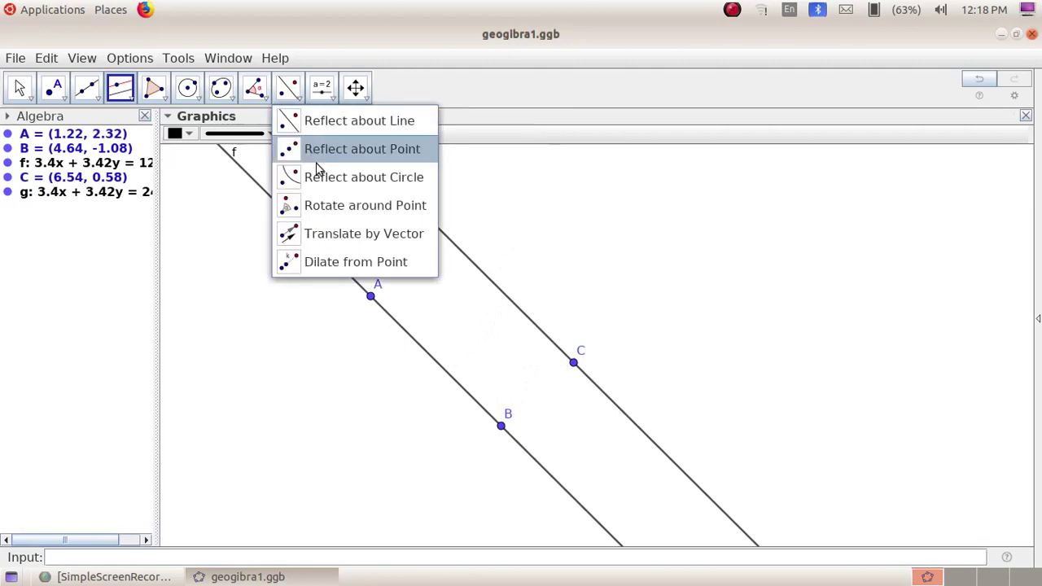
left_click(367, 271)
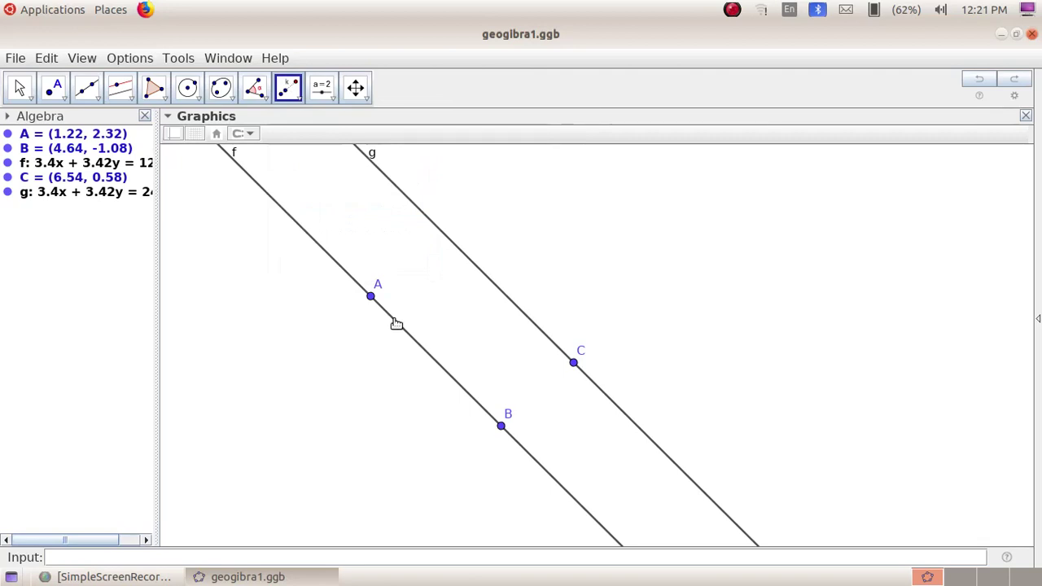
left_click(396, 324)
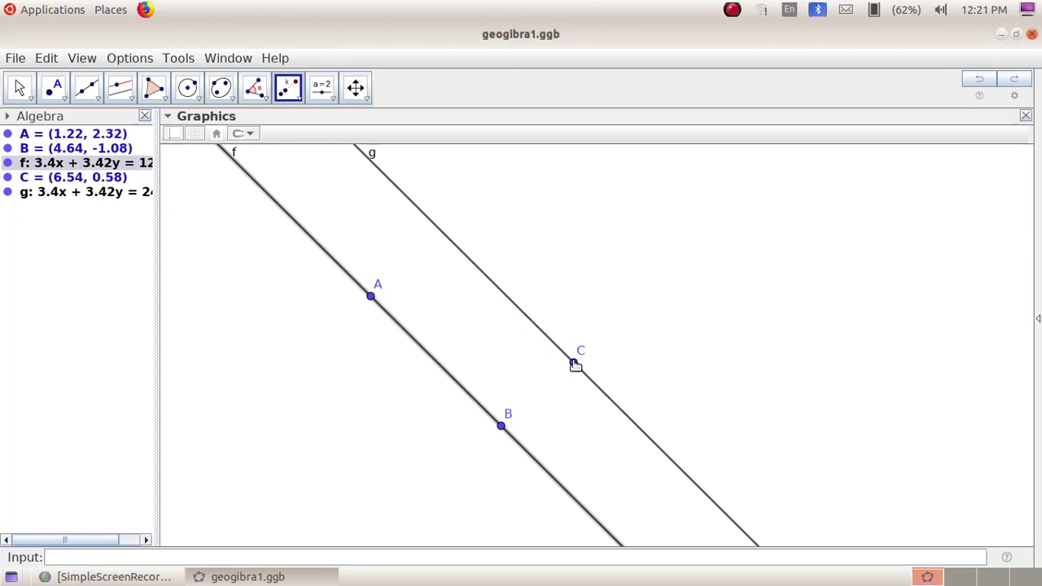
left_click(574, 364)
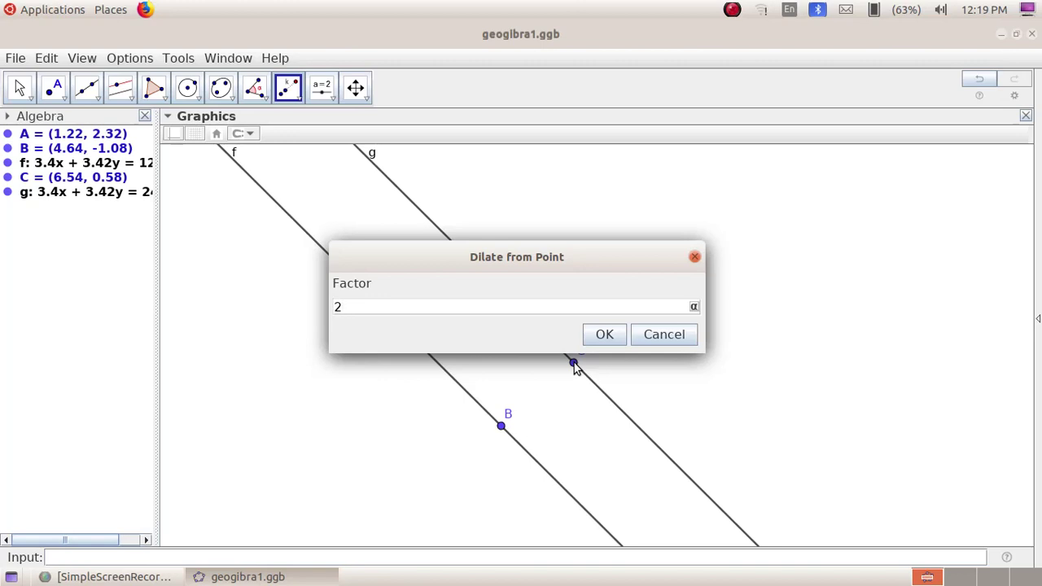
left_click(604, 334)
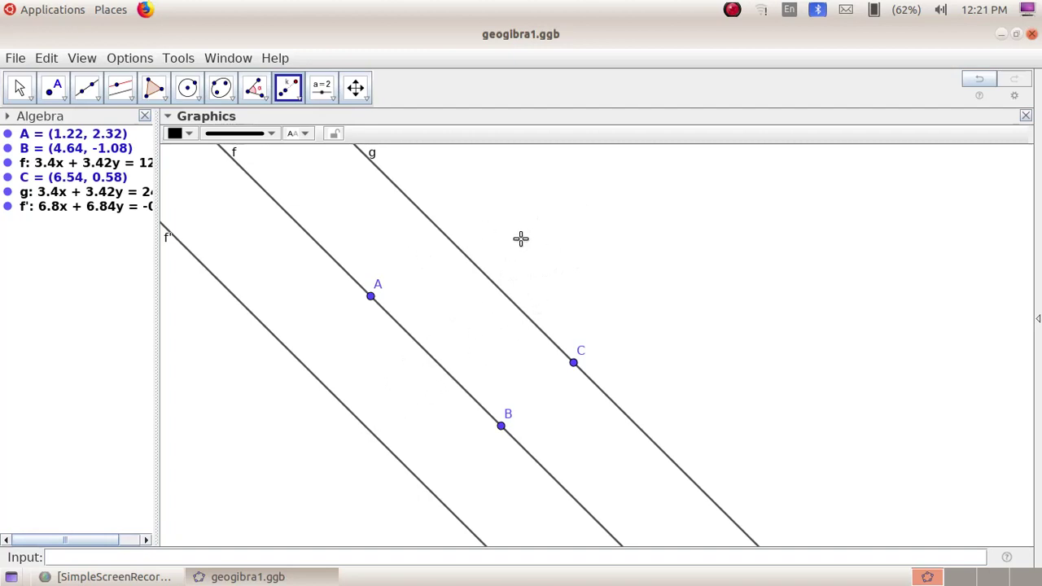
Step: Draw segment CB and segment BD, with new point D on line f' (both 2.52)
left_click(99, 98)
left_click(123, 152)
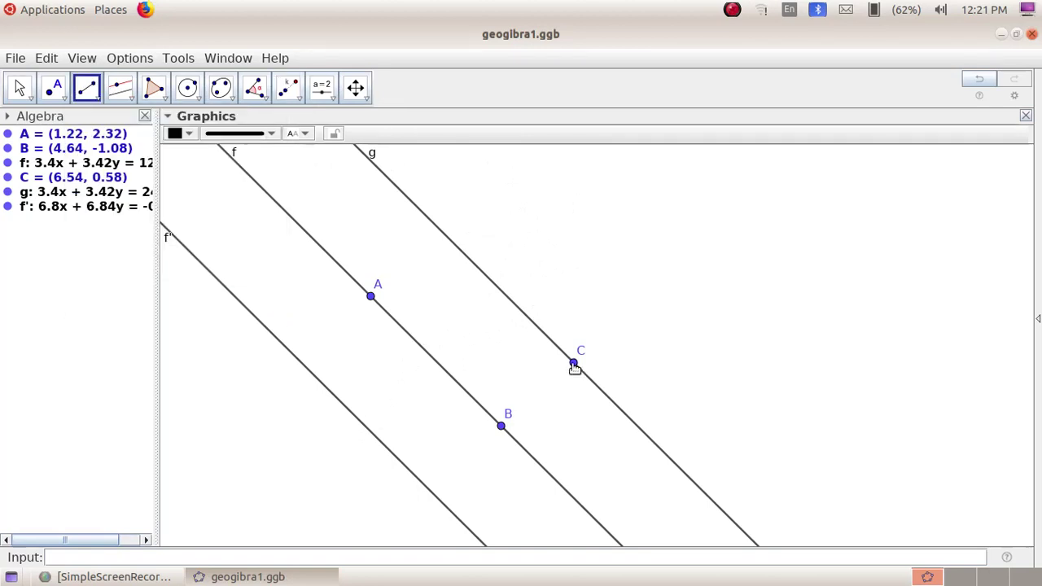
left_click(574, 364)
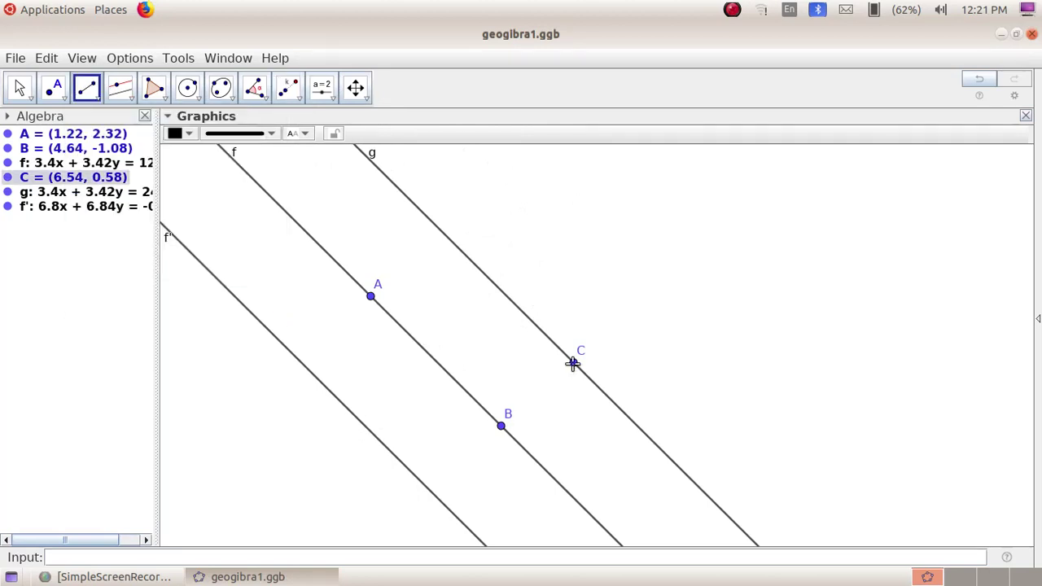
left_click(501, 427)
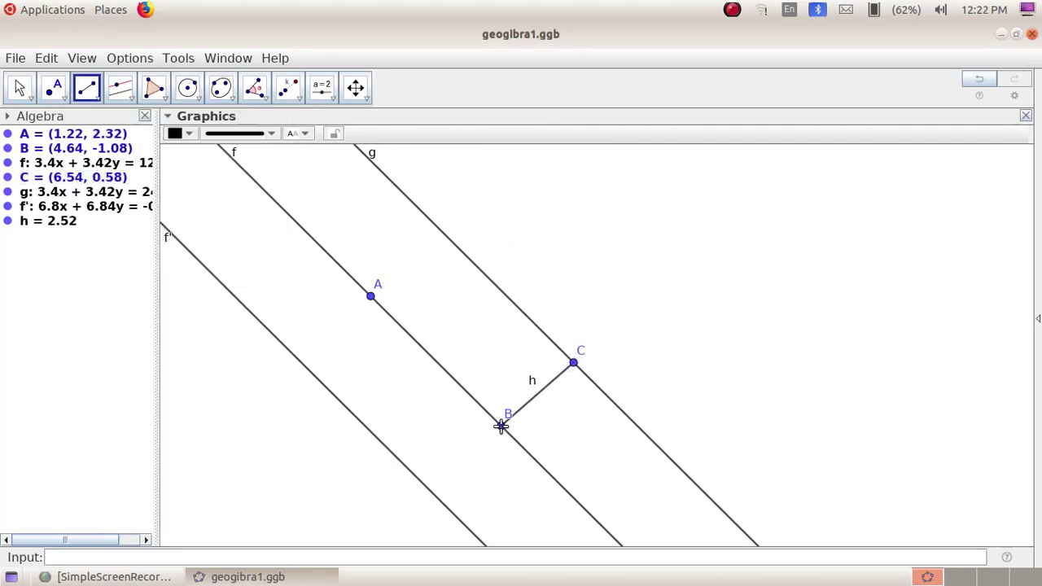
left_click(500, 426)
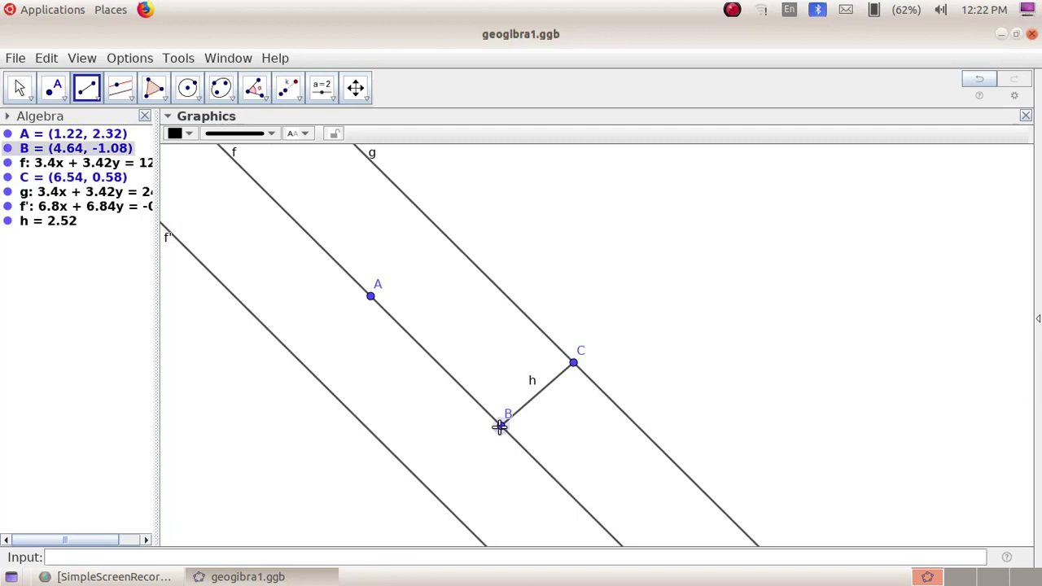
left_click(431, 491)
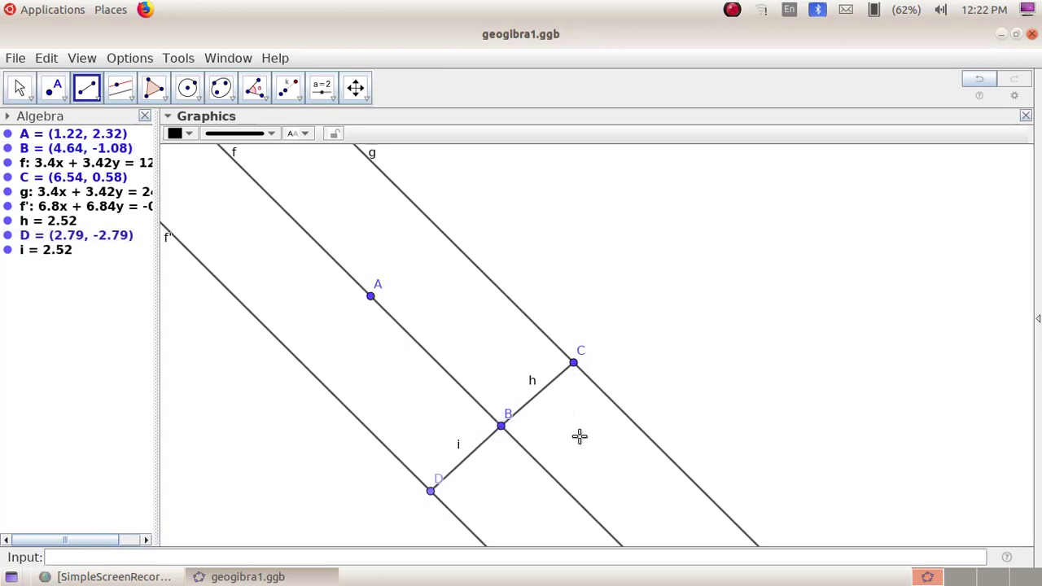
Step: Measure distances CB = 2.52, BD = 2.52 and CD = 5.04 with the Distance tool
left_click(259, 92)
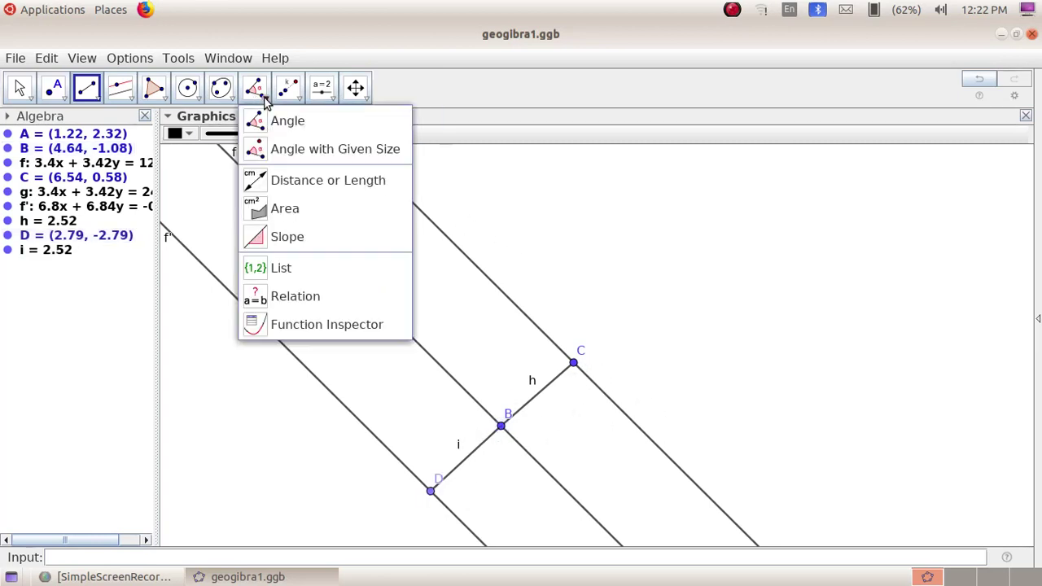
left_click(295, 182)
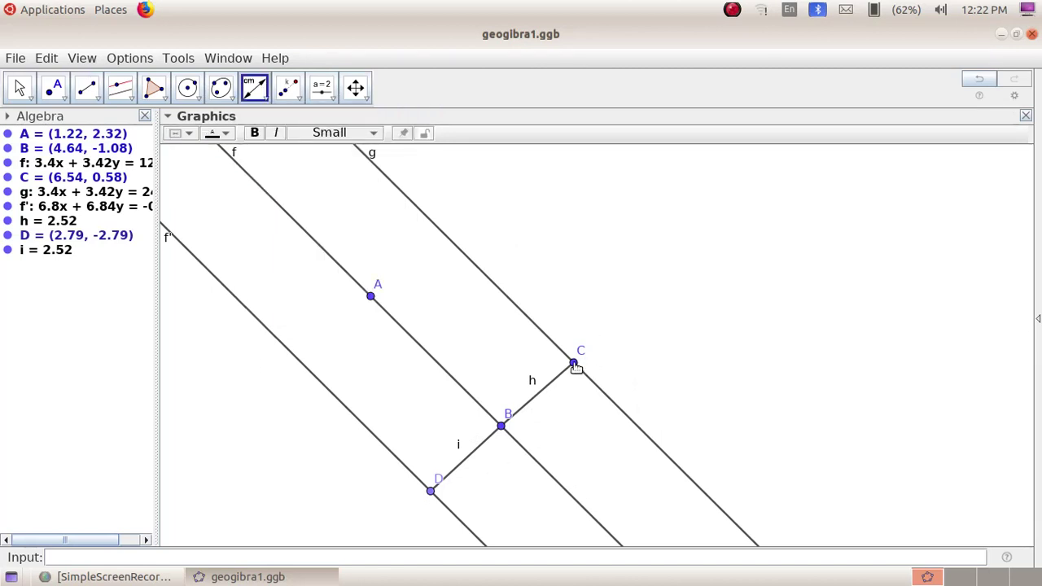
left_click(575, 365)
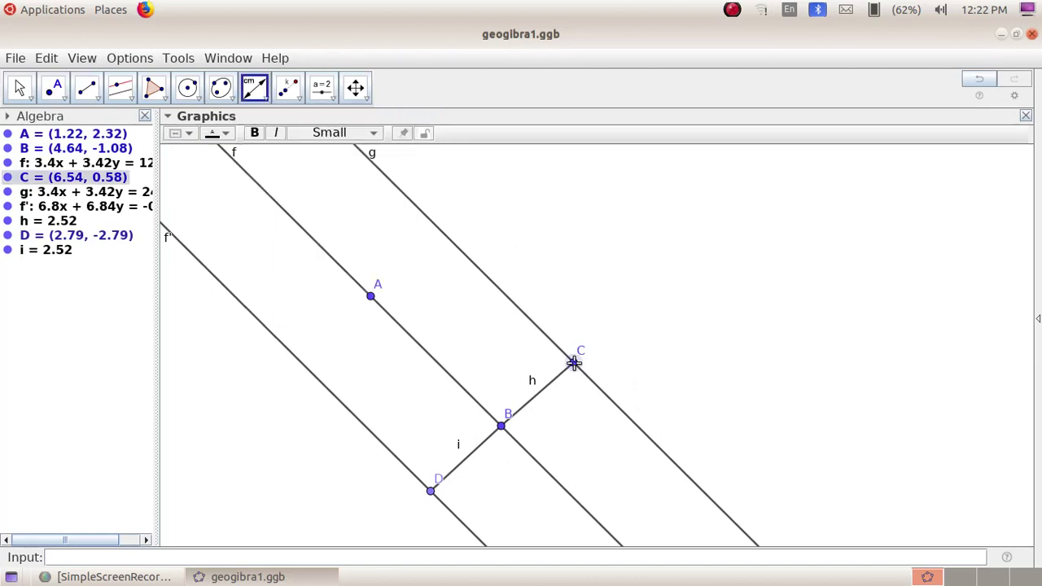
left_click(502, 426)
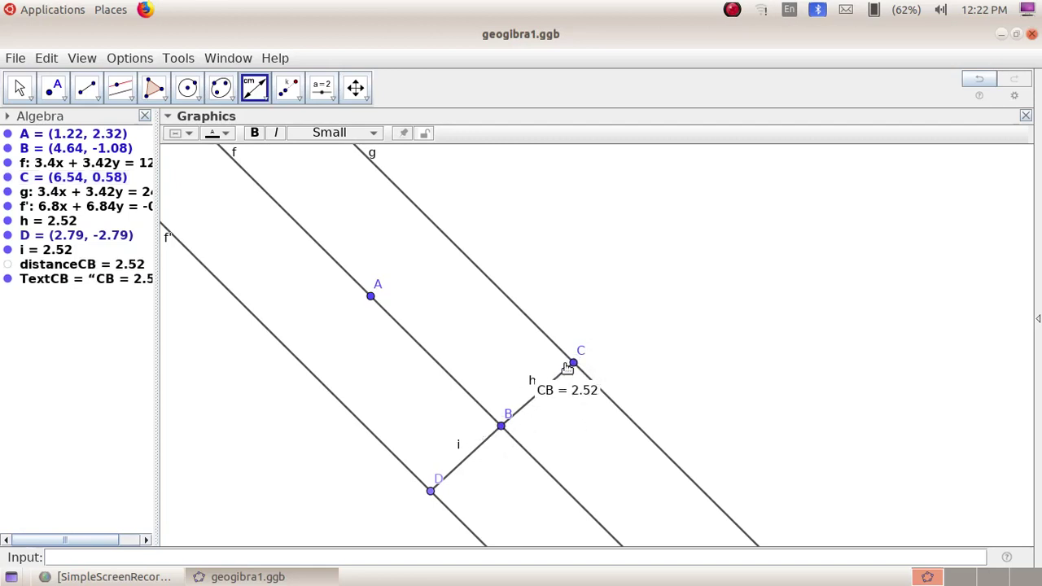
left_click(502, 428)
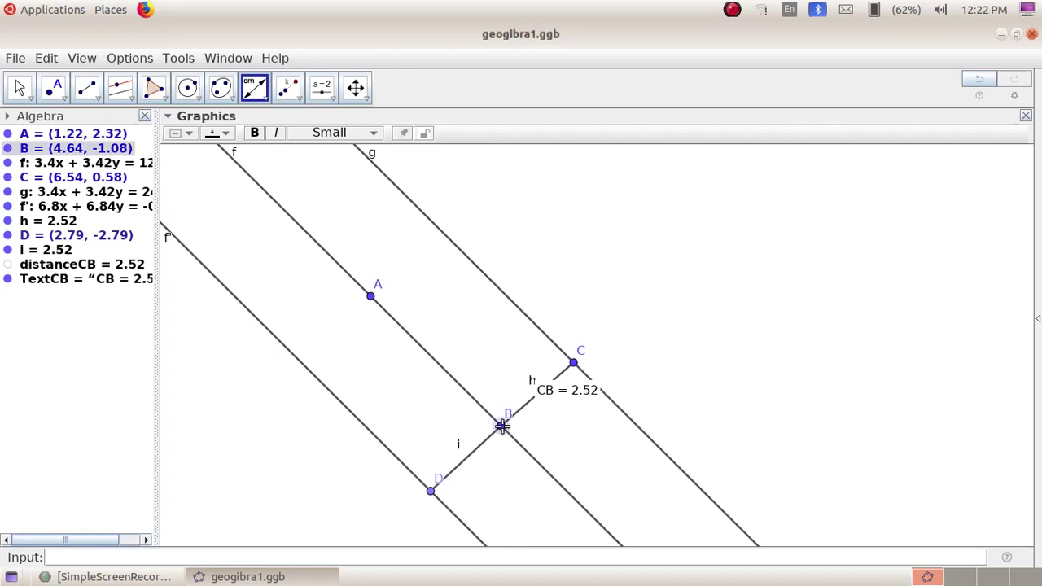
left_click(430, 493)
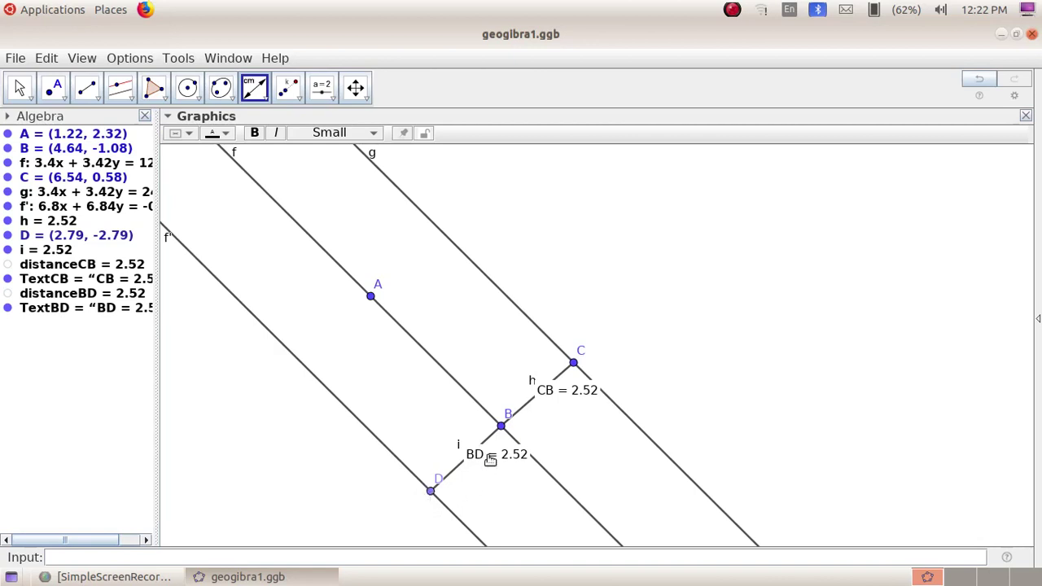
left_click(574, 366)
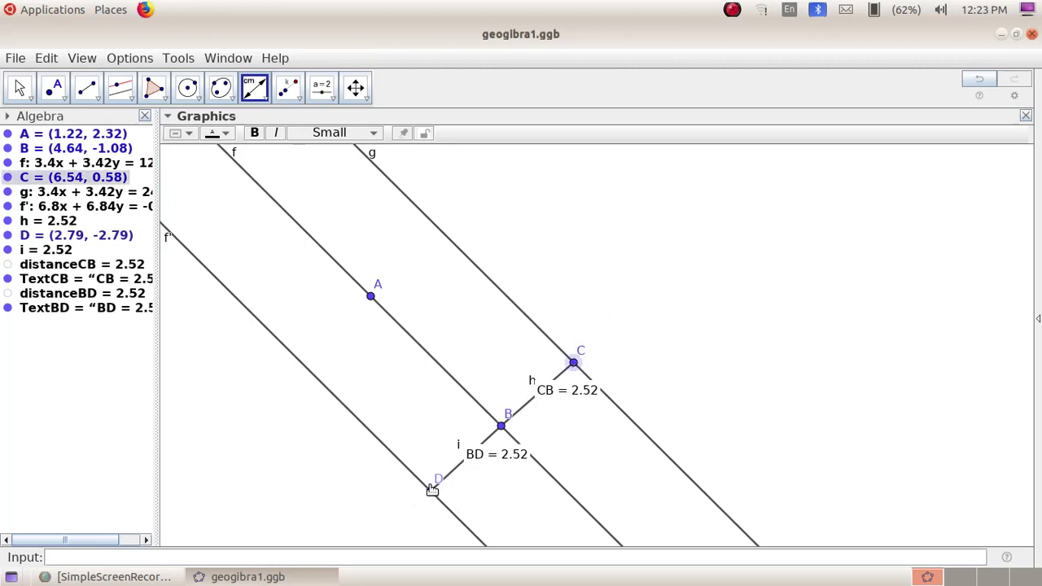
left_click(431, 492)
key("Escape")
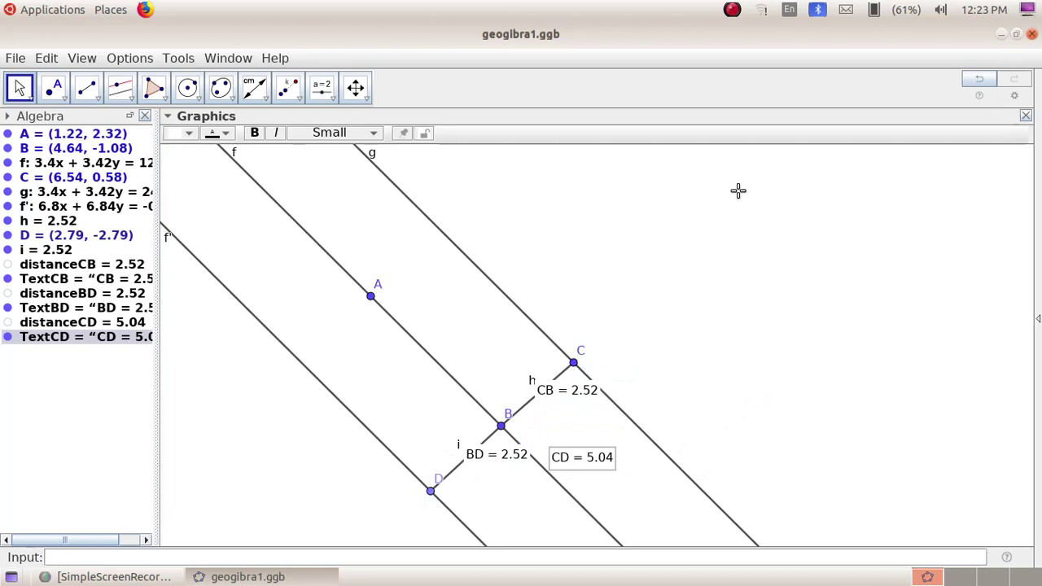
Step: Save the finished construction as a new file named geogibra2.ggb
left_click(16, 58)
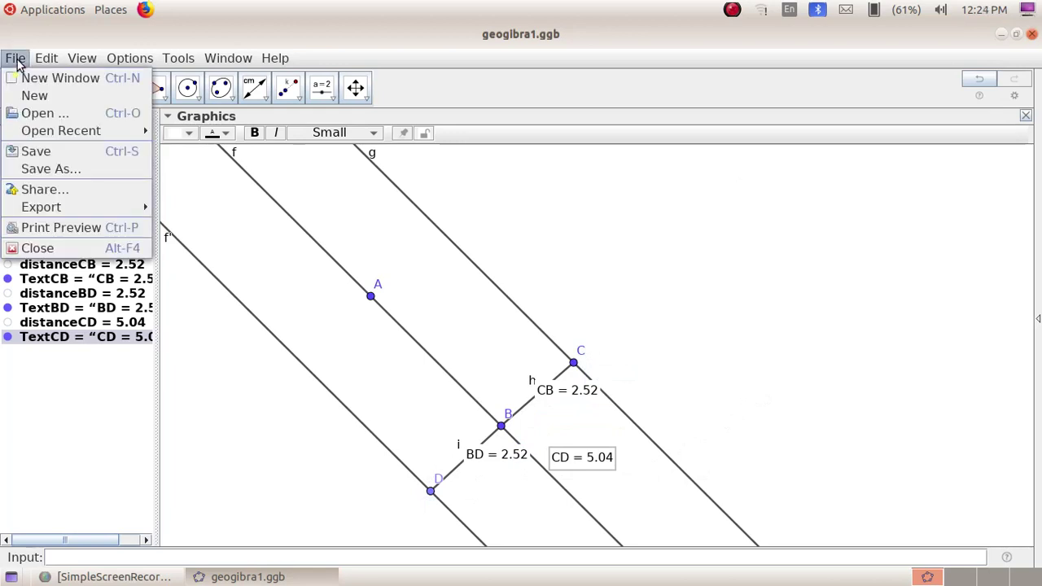
left_click(33, 171)
type("geogibra2")
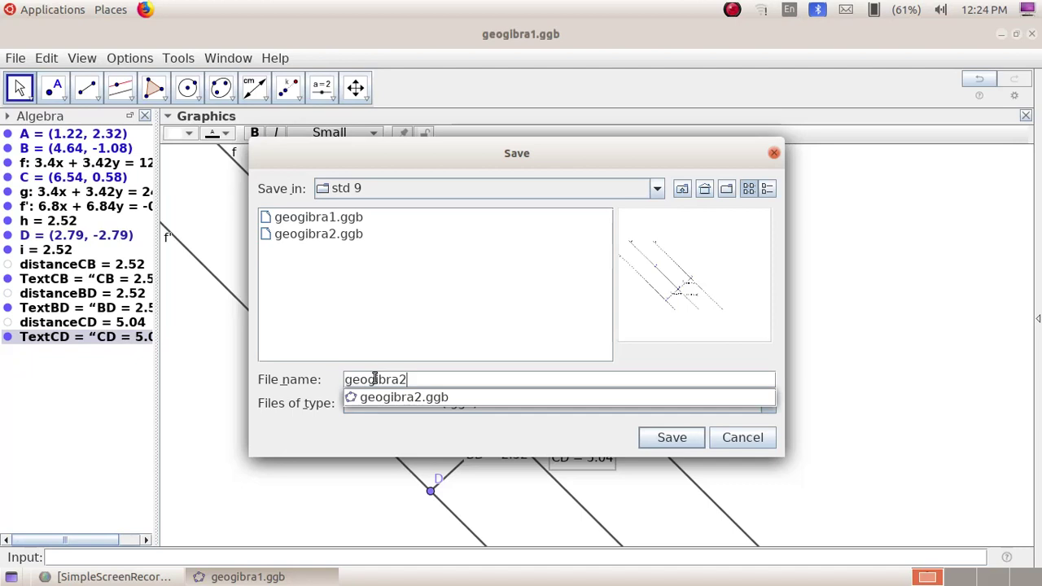
left_click(661, 441)
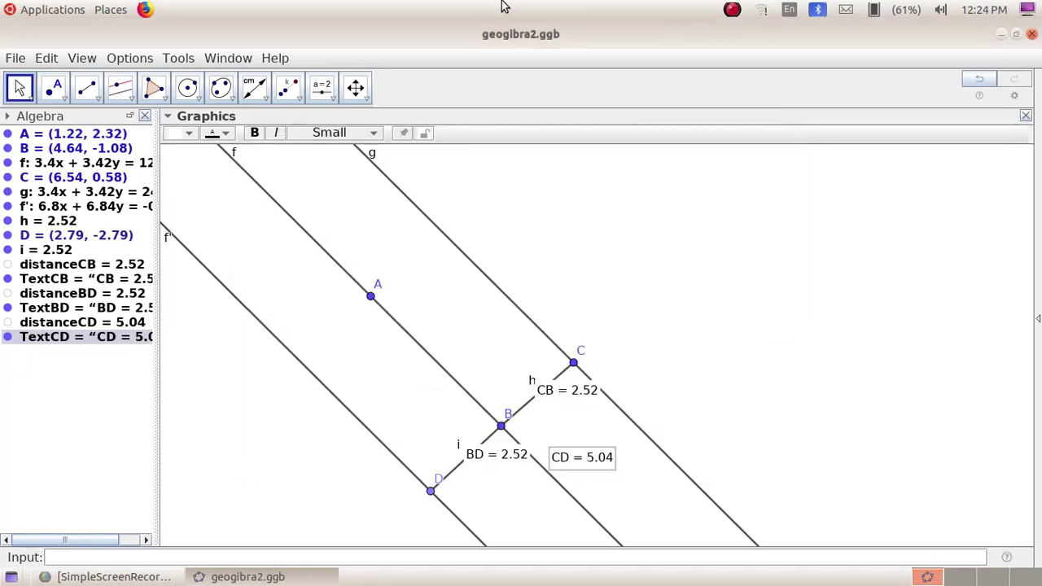